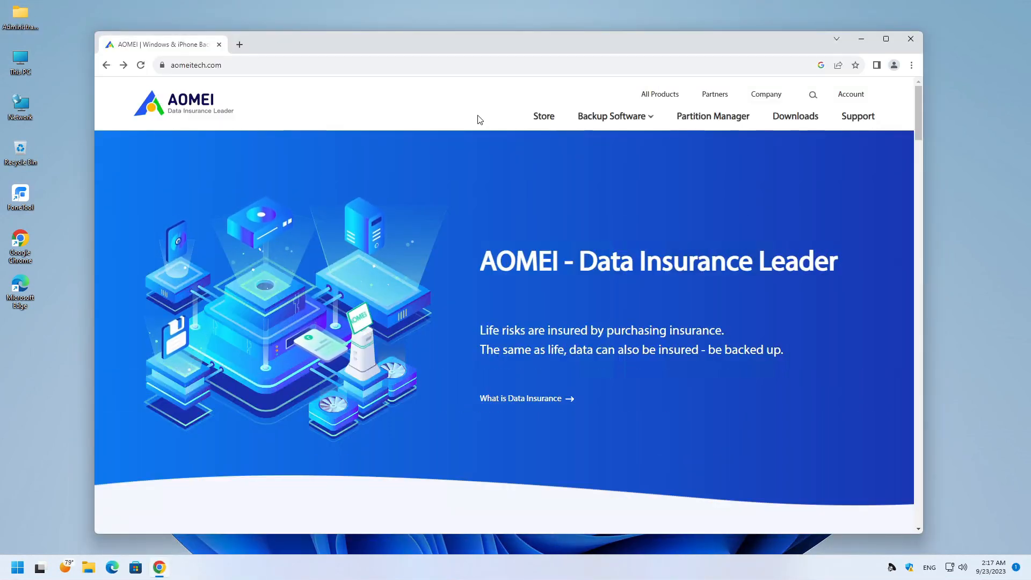
{"action": "mouse_move", "coordinate": [646, 123]}
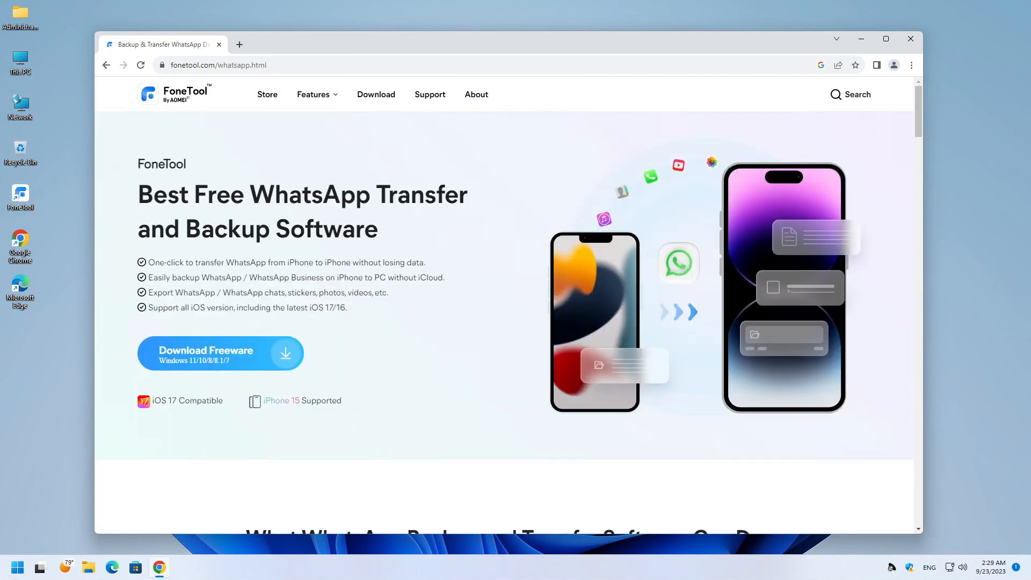
{"action": "mouse_move", "coordinate": [327, 112]}
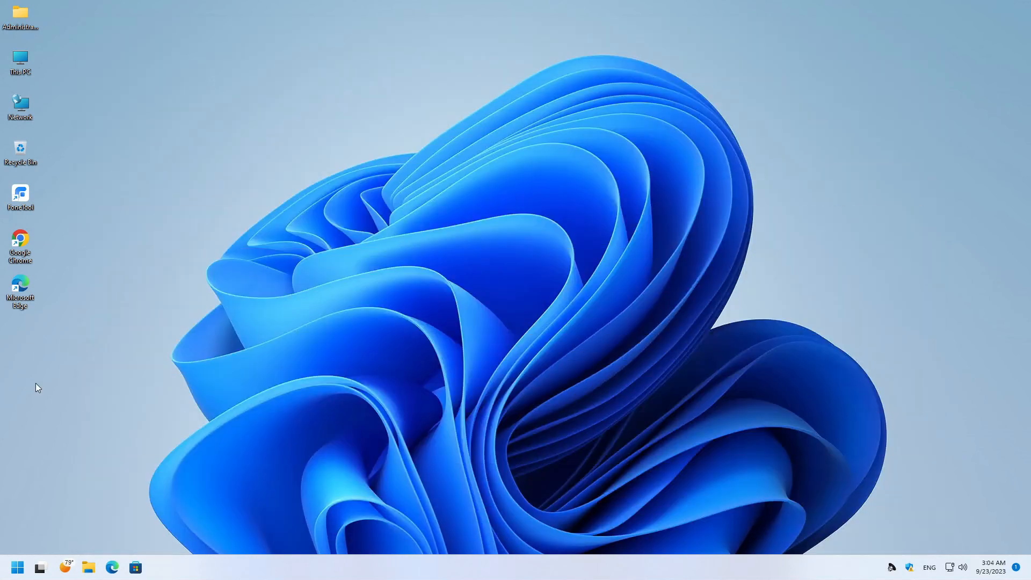
Step: Launch FoneTool from the desktop and dismiss the AutoPlay notification for the connected iPhone
{"action": "double_click", "coordinate": [18, 193]}
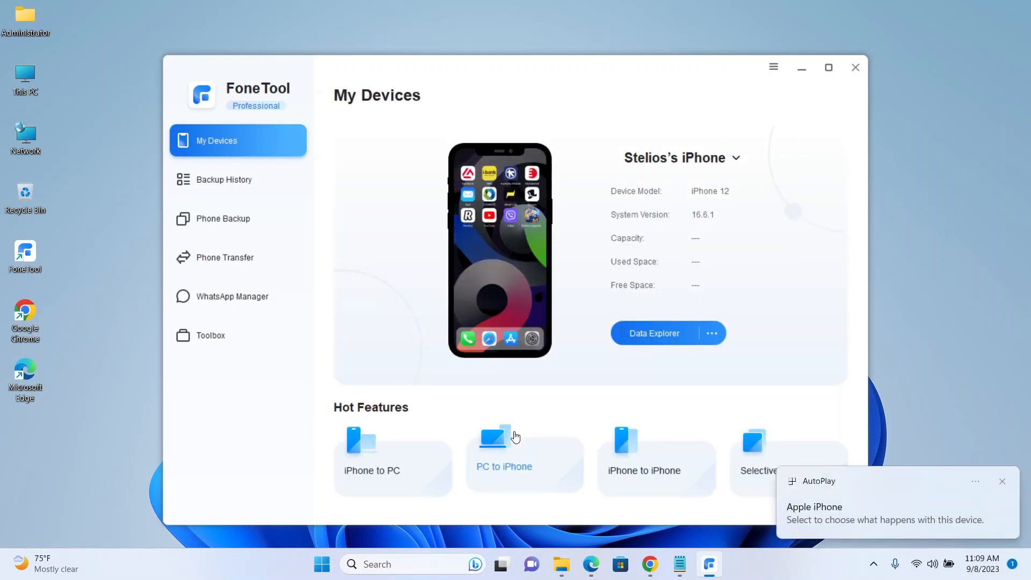
{"action": "left_click", "coordinate": [1002, 482]}
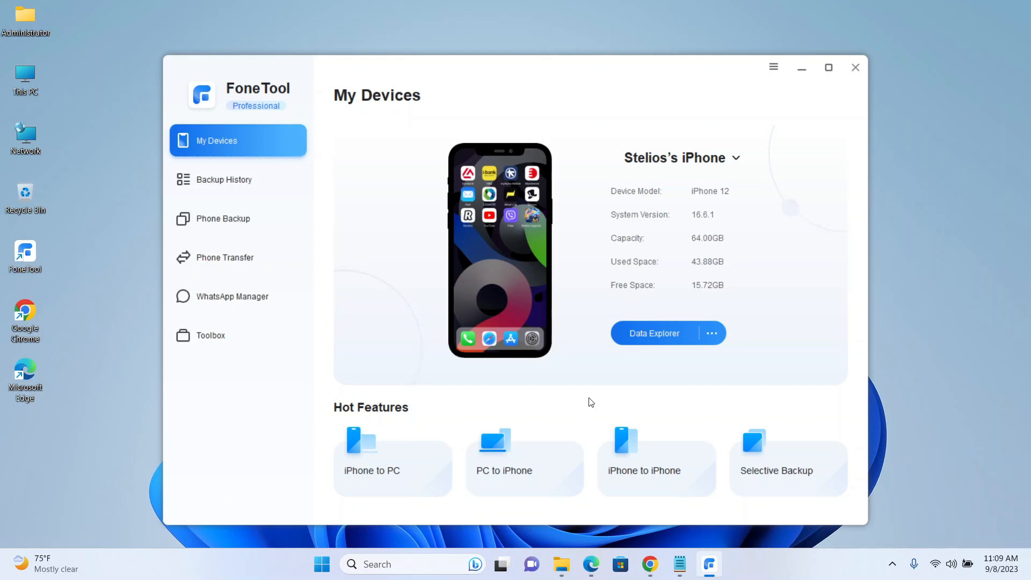
Step: Examine the connected iPhone's full device details, including storage, hardware and battery information, and close them
{"action": "left_click", "coordinate": [720, 341]}
{"action": "left_click", "coordinate": [731, 359]}
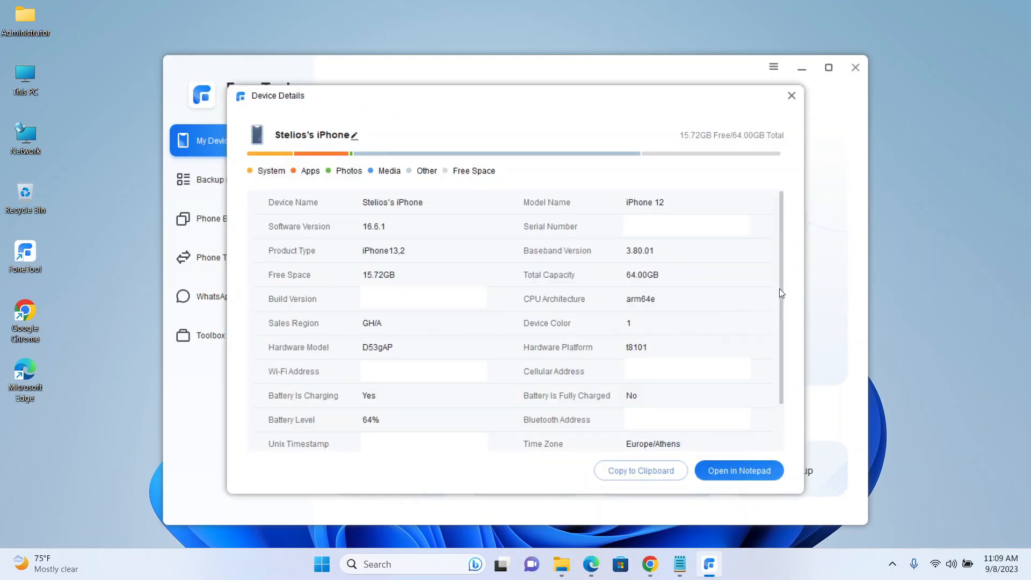
{"action": "left_click", "coordinate": [791, 95]}
Step: Create a backup from the empty backup history and choose the Full Backup mode
{"action": "left_click", "coordinate": [239, 170]}
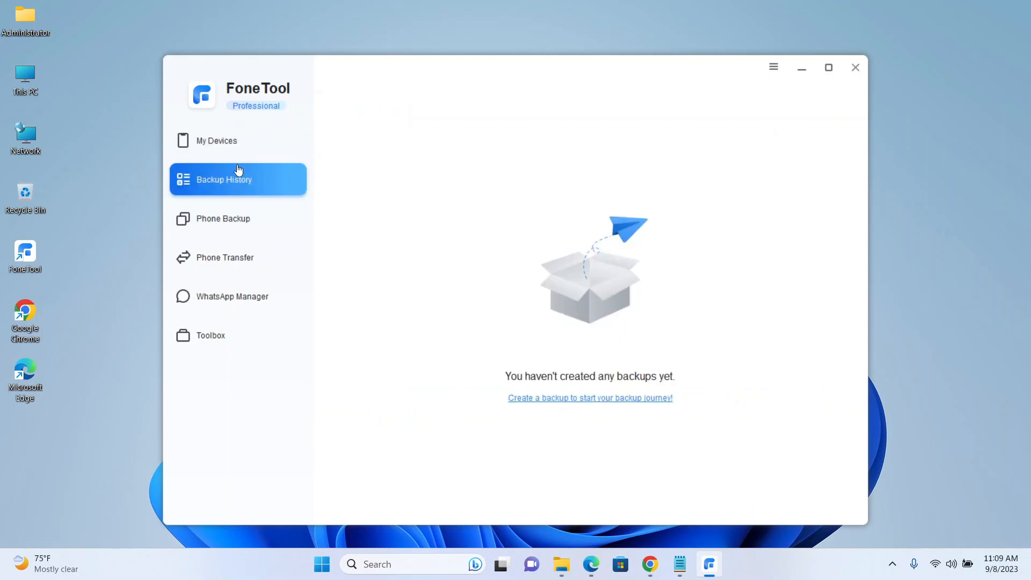
{"action": "left_click", "coordinate": [581, 400]}
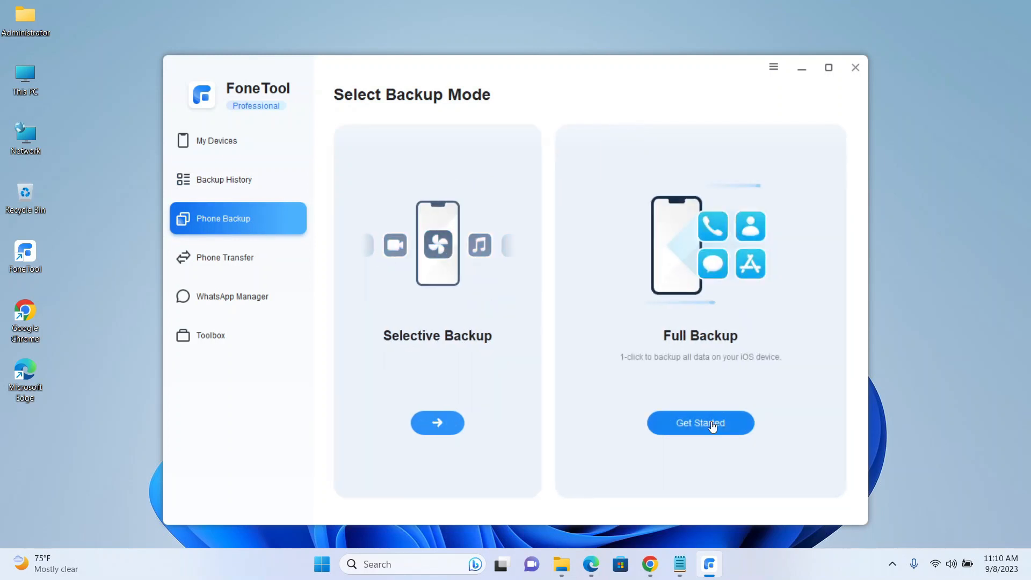
{"action": "left_click", "coordinate": [712, 424]}
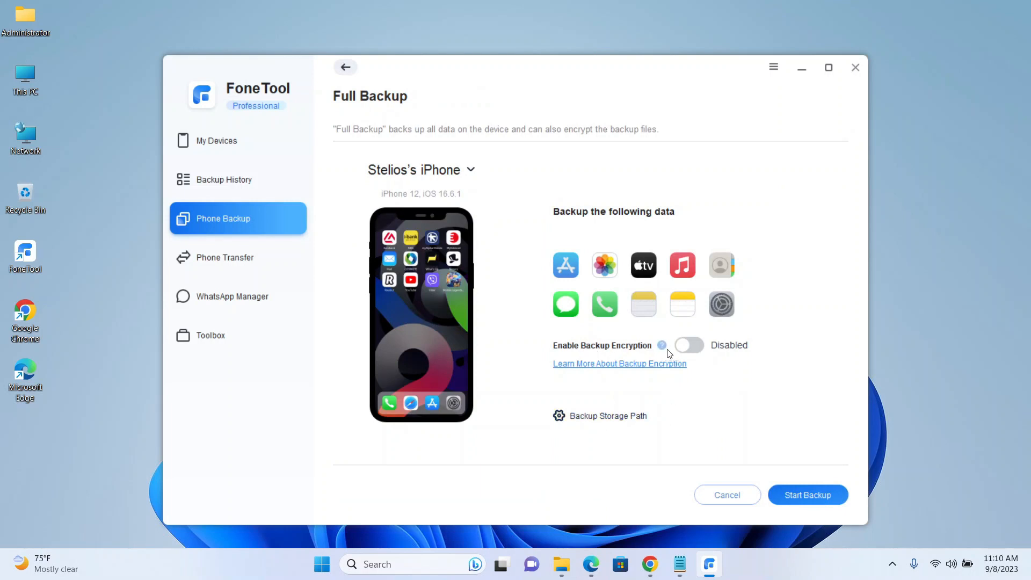
Step: Enable backup encryption for the full backup, entering and confirming the backup password and acknowledging that the device is unlocked
{"action": "left_click", "coordinate": [691, 347]}
{"action": "type", "text": "****"}
{"action": "key", "text": "Tab"}
{"action": "type", "text": "****"}
{"action": "left_click", "coordinate": [624, 395]}
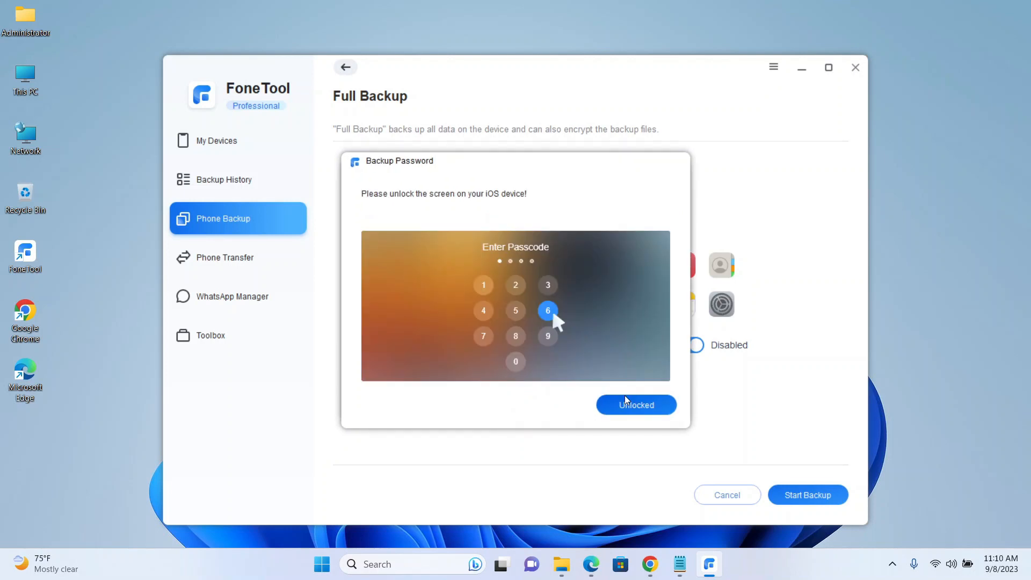
{"action": "left_click", "coordinate": [623, 397]}
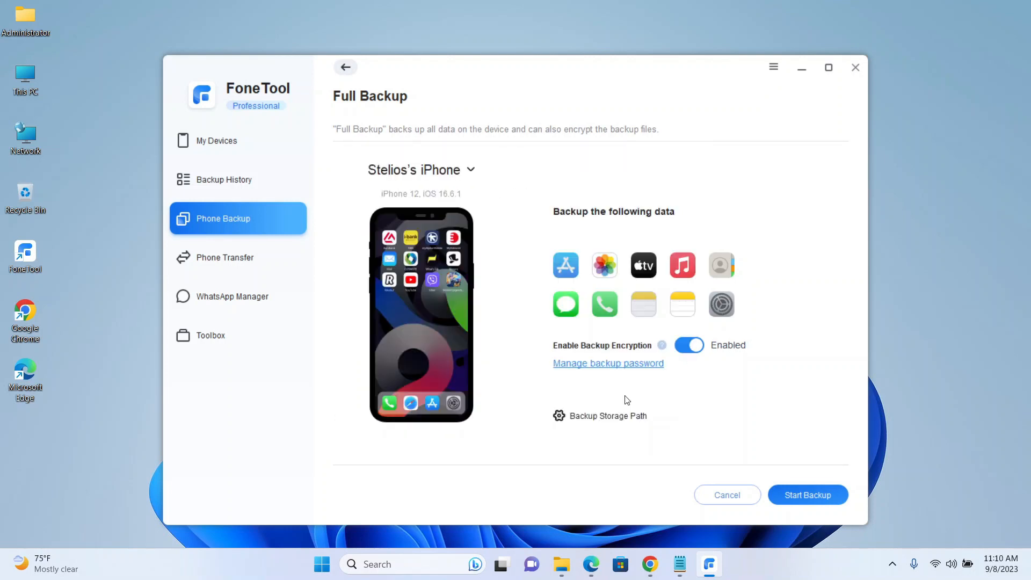
Step: Start the full backup with a new folder named "iphone backup" on drive C: as the repository, confirming the passcode authorization request
{"action": "left_click", "coordinate": [795, 494]}
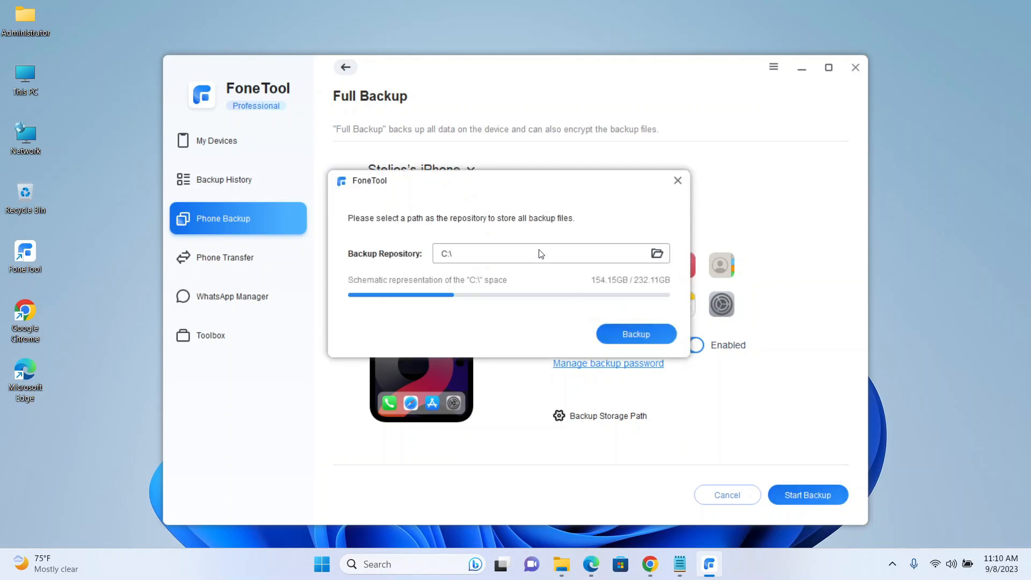
{"action": "left_click", "coordinate": [656, 256]}
{"action": "left_click", "coordinate": [420, 231]}
{"action": "type", "text": "iphone backup"}
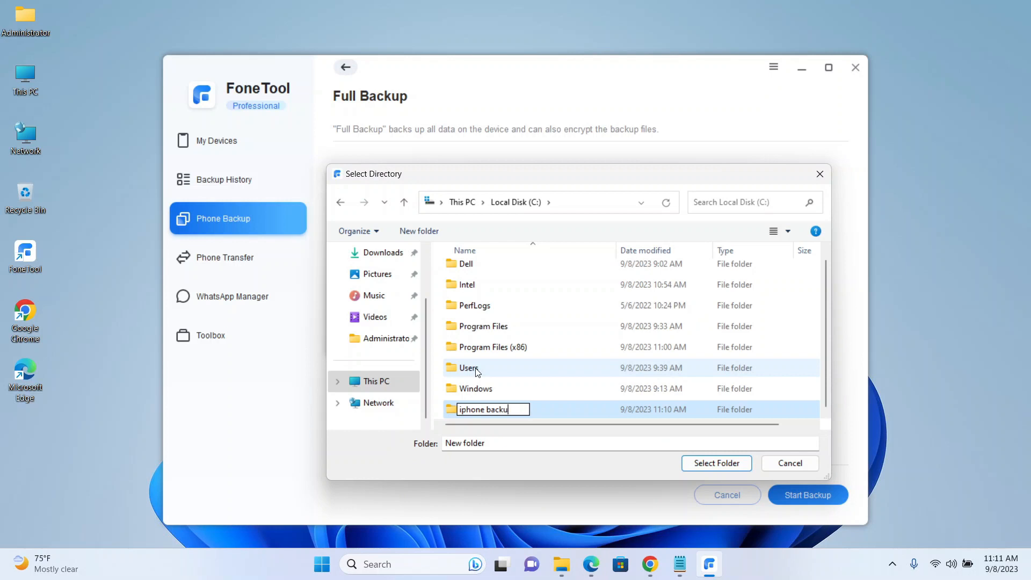
{"action": "double_click", "coordinate": [566, 409]}
{"action": "left_click", "coordinate": [708, 463]}
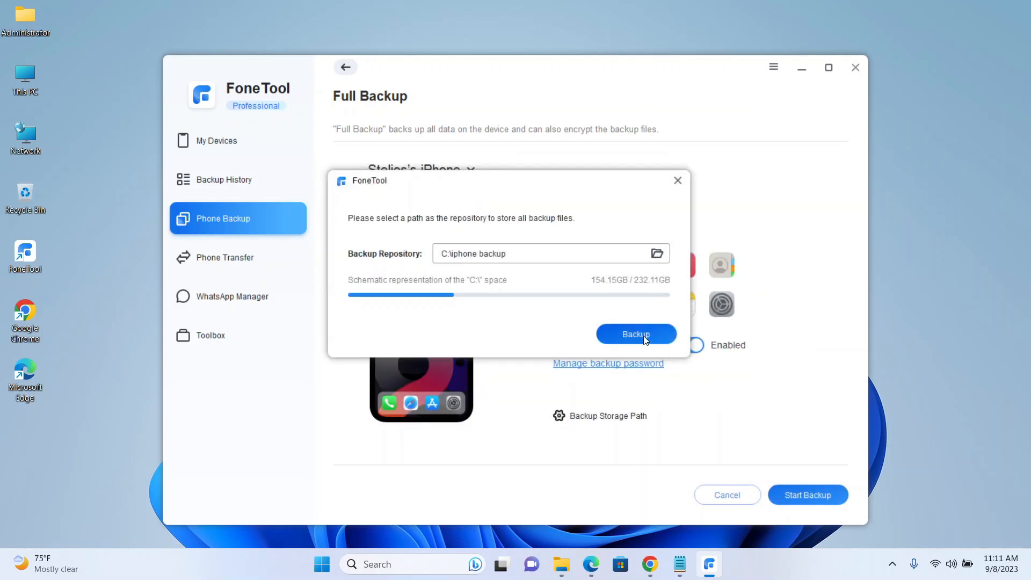
{"action": "left_click", "coordinate": [644, 336]}
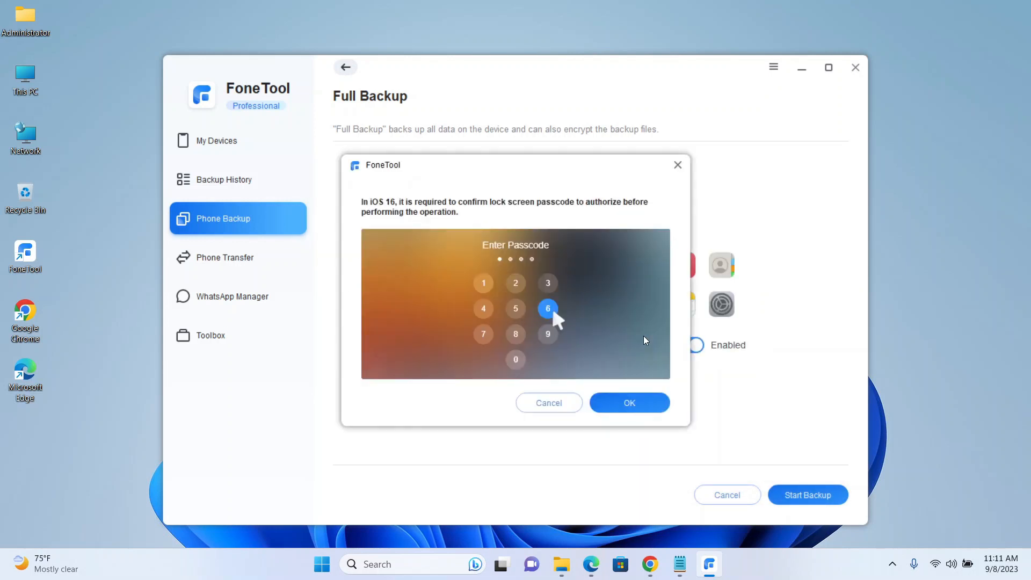
{"action": "left_click", "coordinate": [629, 401]}
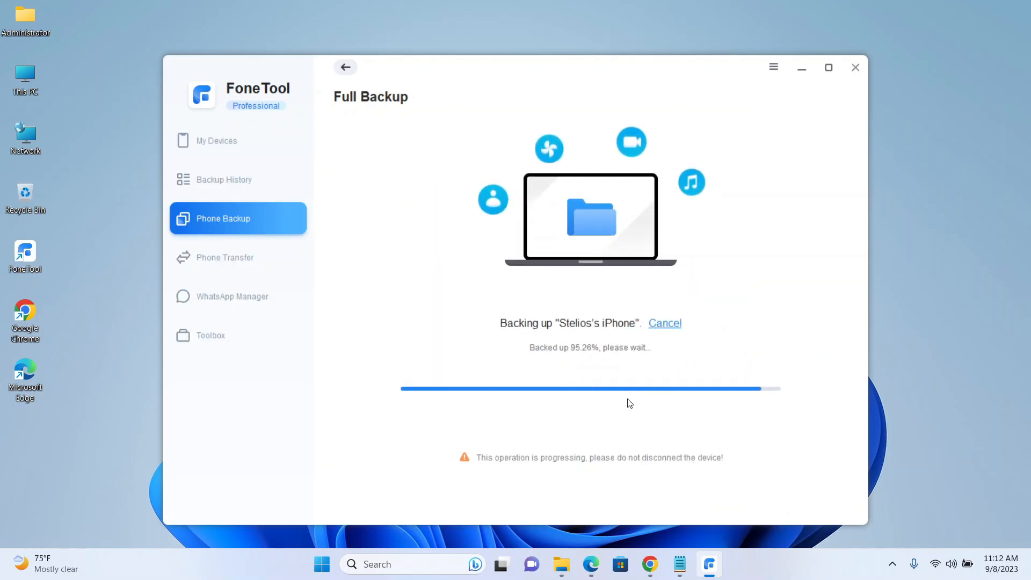
Step: View the completed full backup in the backup history and examine its stored contents
{"action": "left_click", "coordinate": [625, 432]}
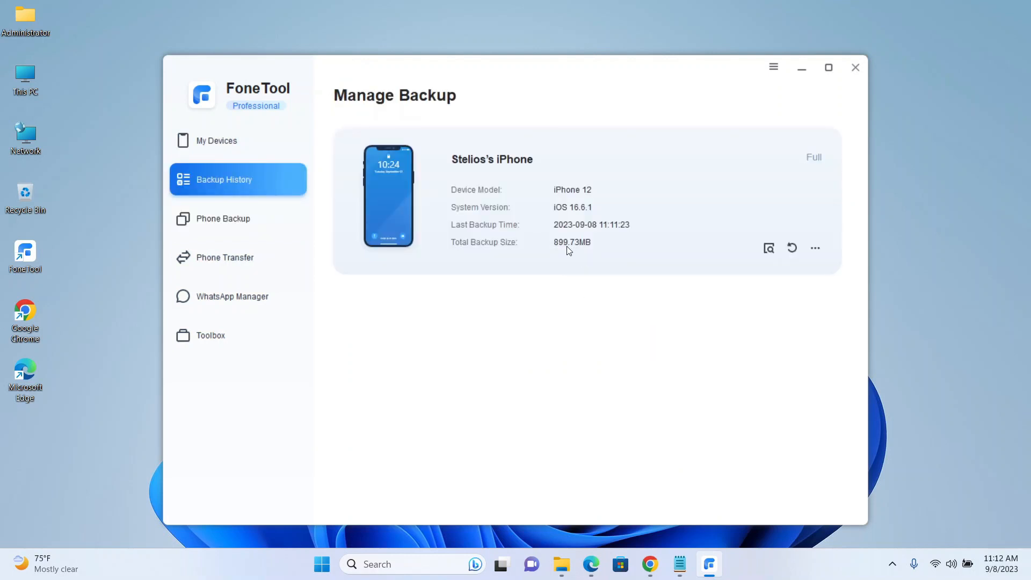
{"action": "left_click", "coordinate": [768, 247]}
{"action": "left_click", "coordinate": [352, 121]}
{"action": "double_click", "coordinate": [246, 138]}
{"action": "scroll", "coordinate": [237, 212], "scroll_direction": "down", "scroll_amount": 10}
{"action": "left_click", "coordinate": [520, 86]}
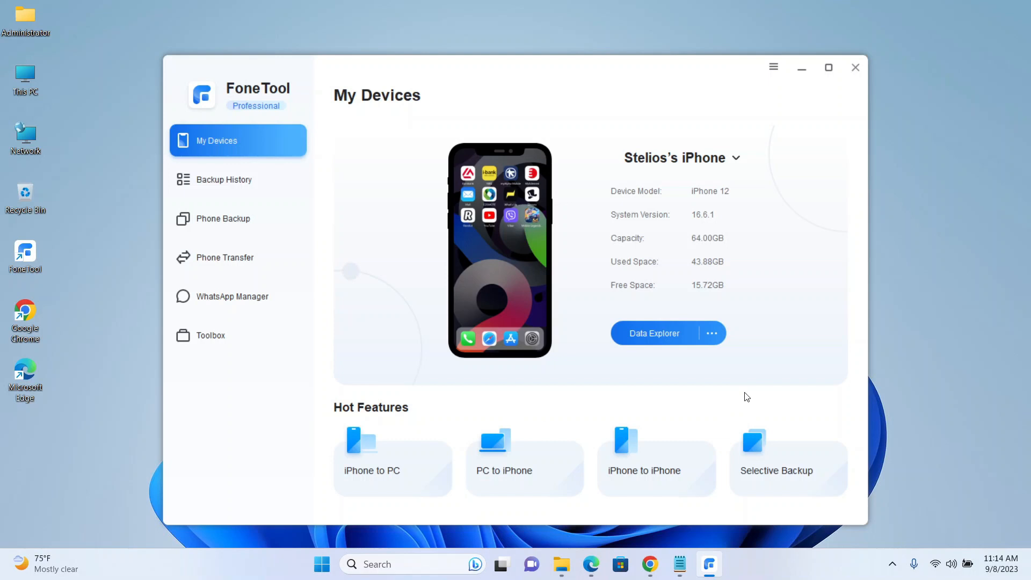
Step: Run a selective backup of Photos, Music, Videos, Contacts and Messages, confirming the Contacts sync and device passcode requests
{"action": "left_click", "coordinate": [763, 453]}
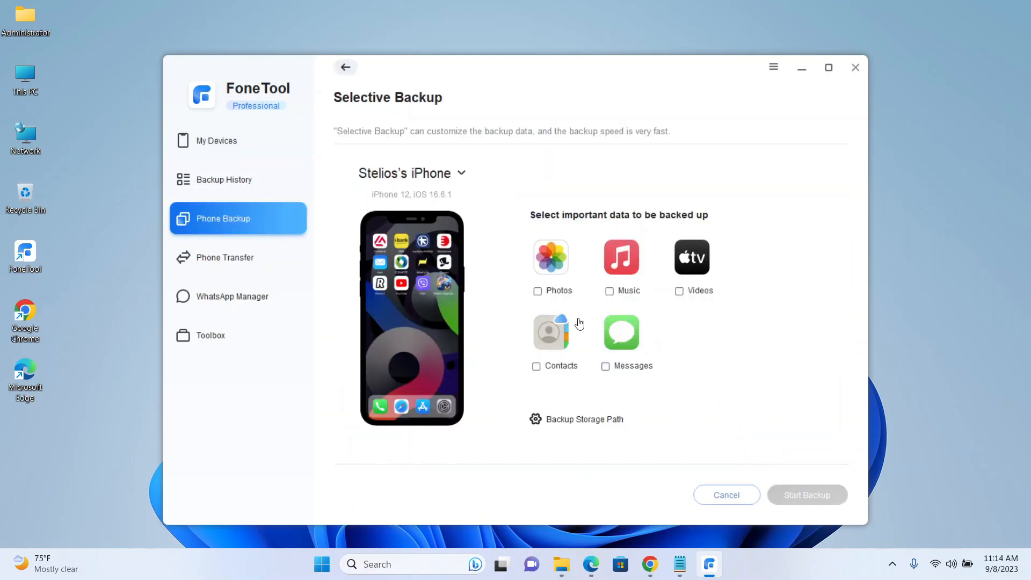
{"action": "left_click", "coordinate": [537, 294]}
{"action": "left_click", "coordinate": [608, 294]}
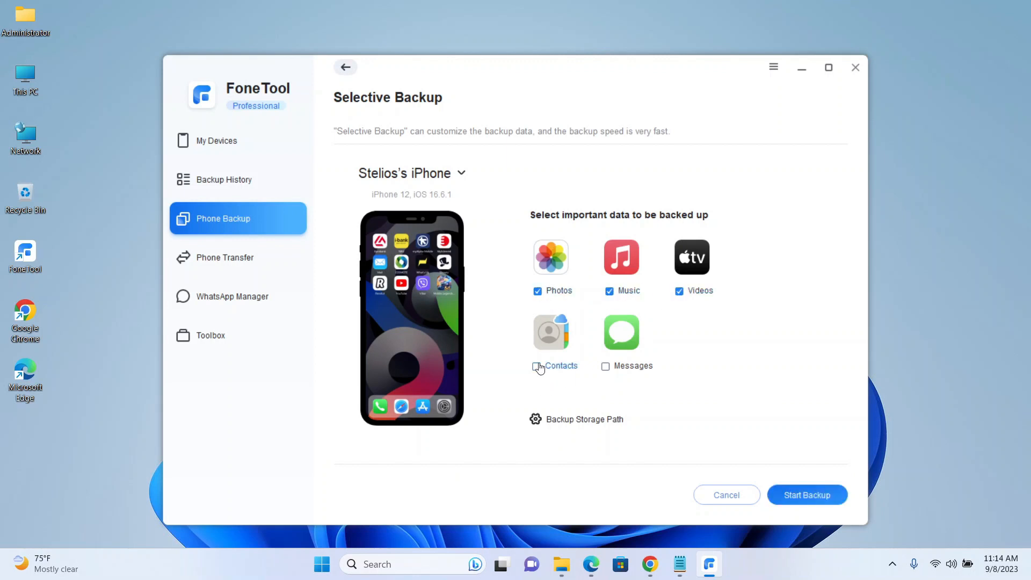
{"action": "left_click", "coordinate": [536, 366]}
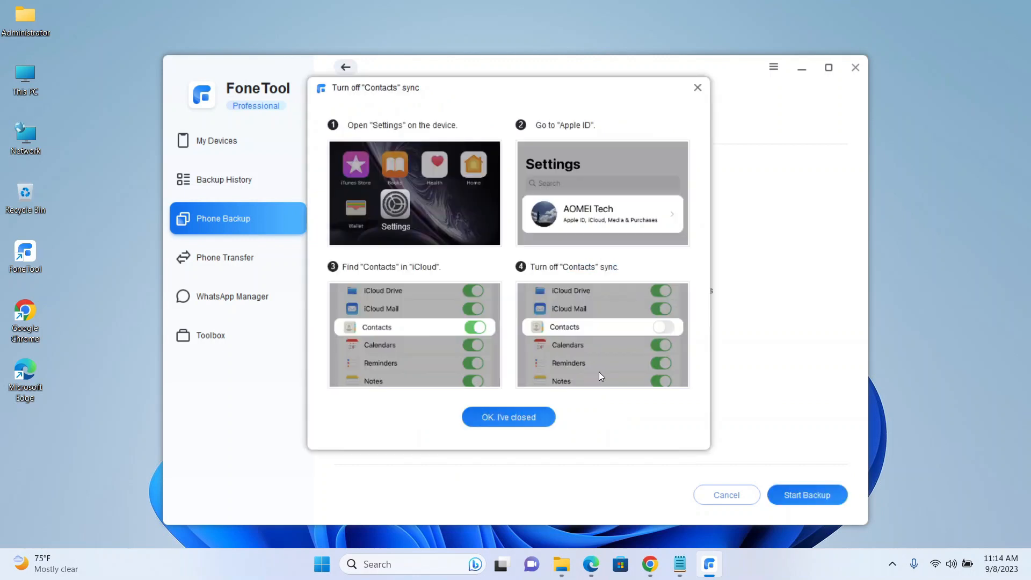
{"action": "left_click", "coordinate": [516, 424]}
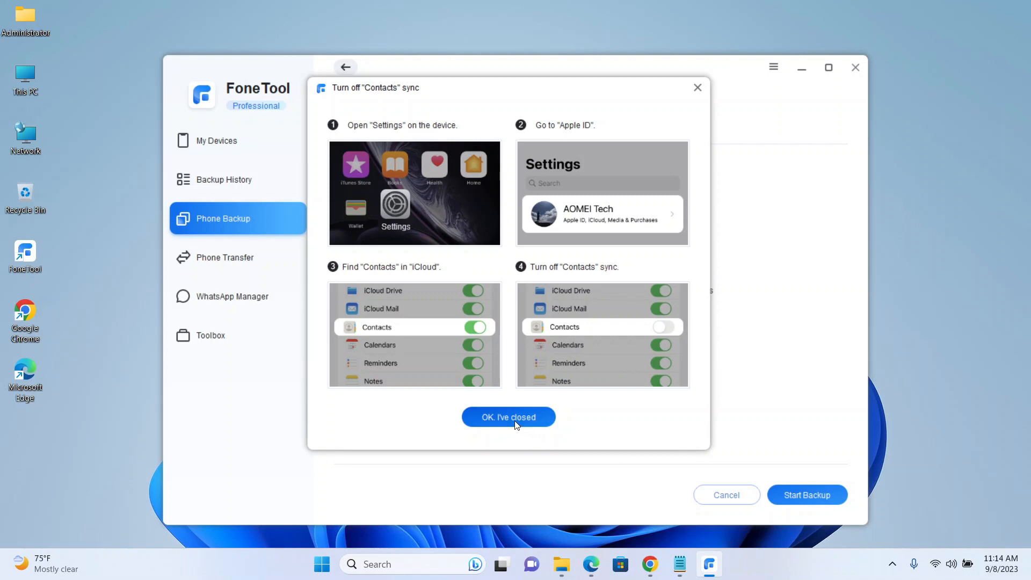
{"action": "left_click", "coordinate": [516, 423]}
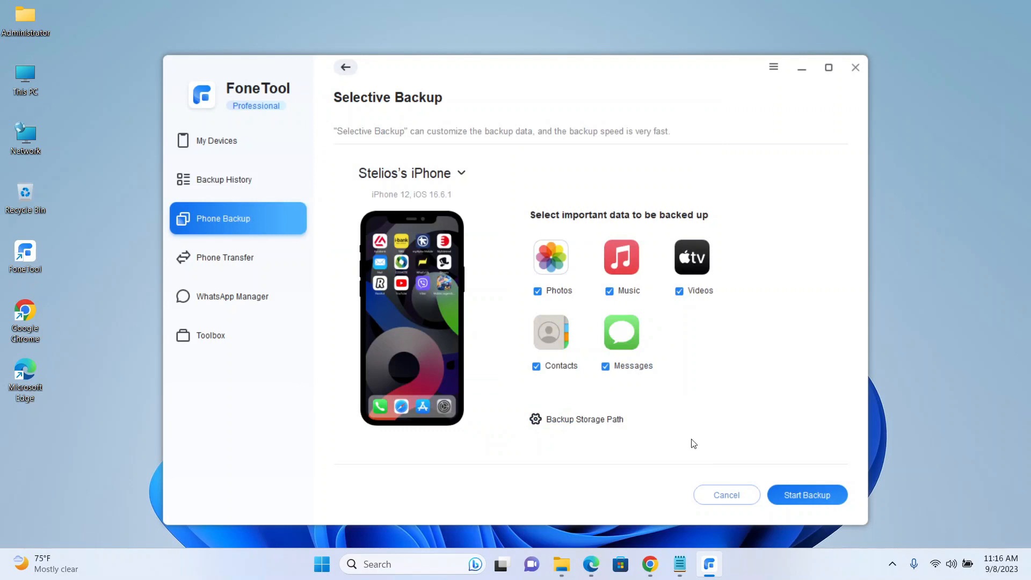
{"action": "left_click", "coordinate": [821, 493]}
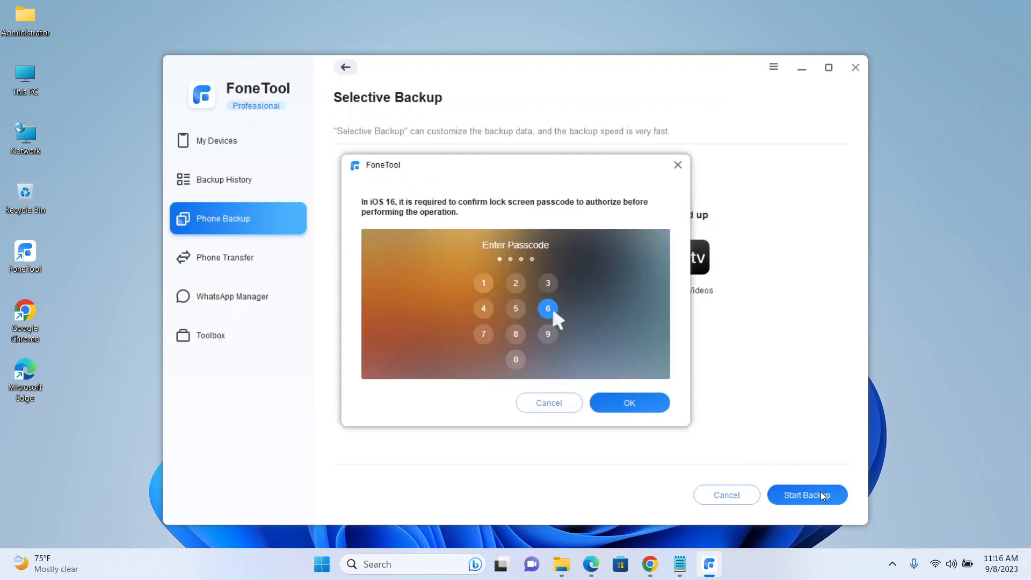
{"action": "left_click", "coordinate": [630, 401]}
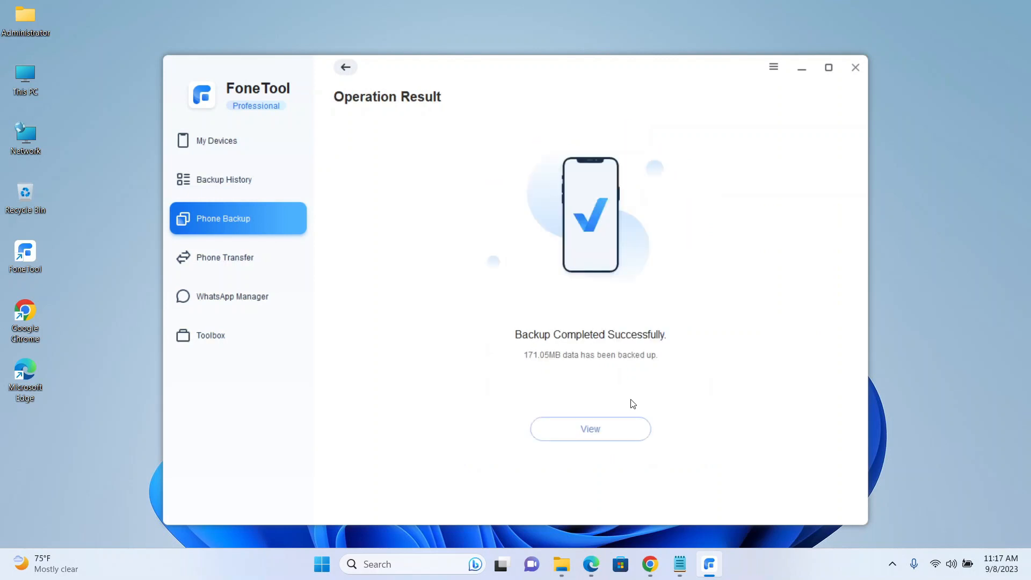
Step: Transfer selected photos from 2022-07-02 and 2022-07-01 from the iPhone to the FoneTool folder on the PC's desktop
{"action": "left_click", "coordinate": [237, 209]}
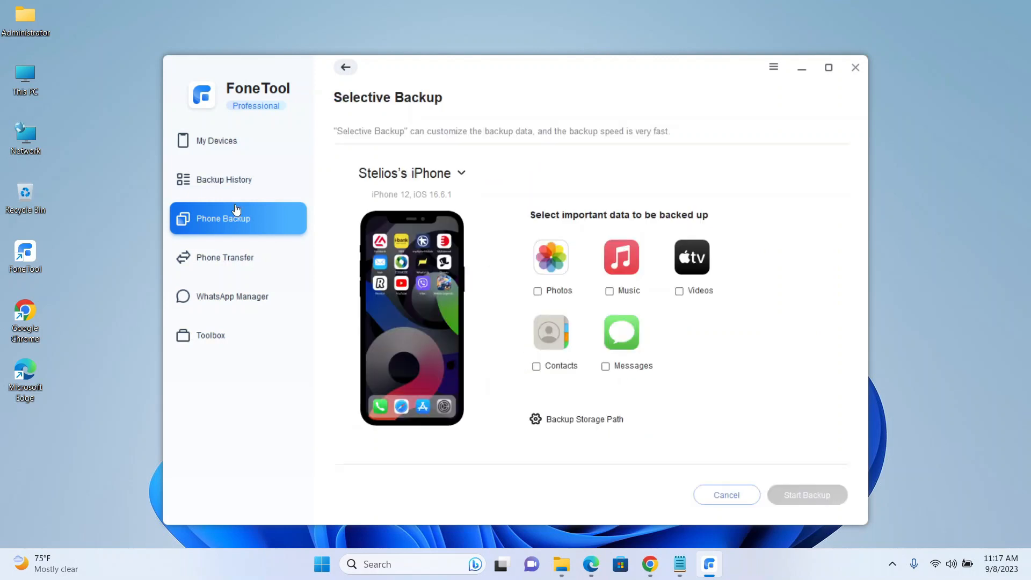
{"action": "left_click", "coordinate": [238, 259]}
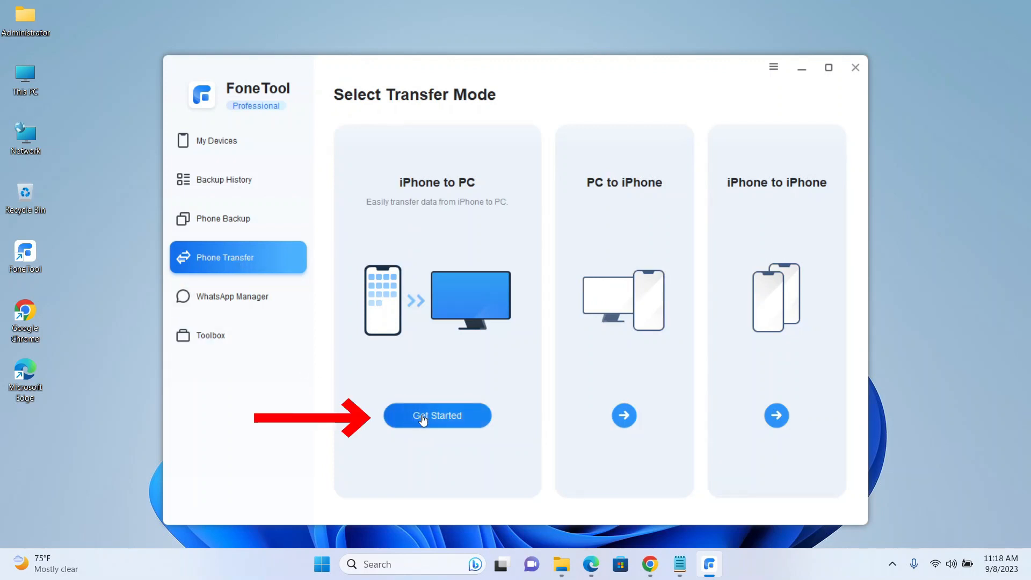
{"action": "left_click", "coordinate": [422, 418]}
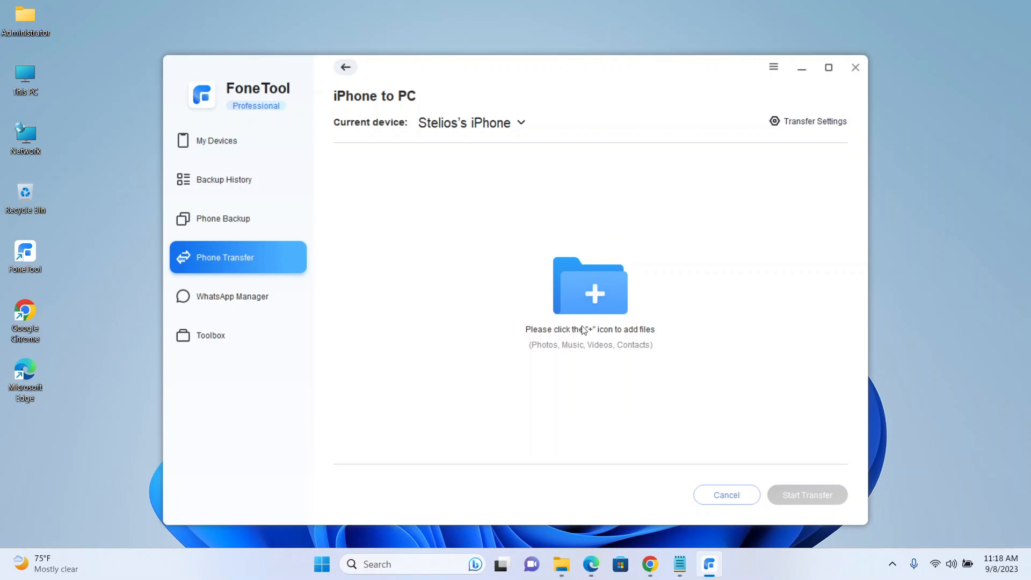
{"action": "left_click", "coordinate": [588, 307]}
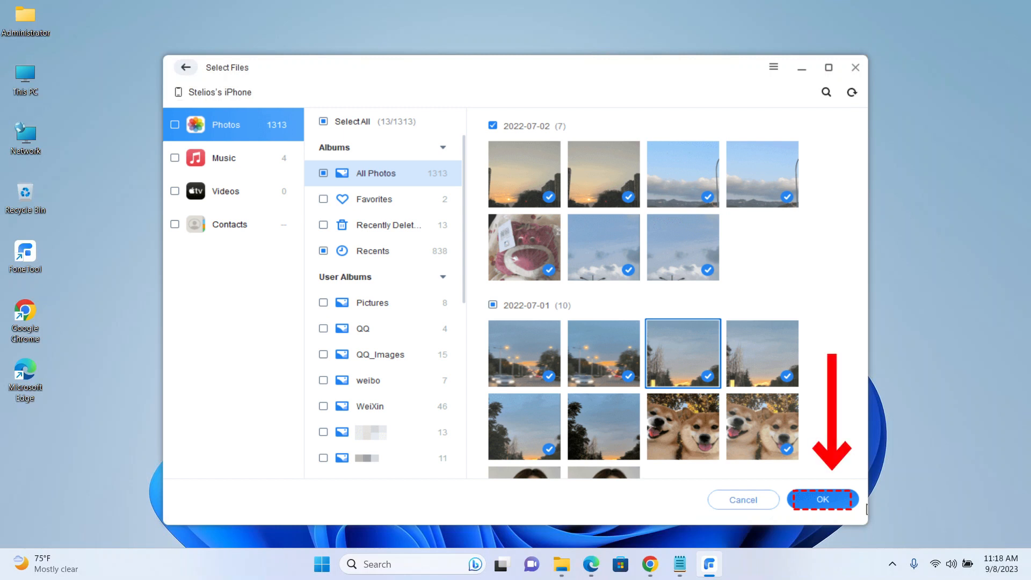
{"action": "left_click", "coordinate": [815, 502]}
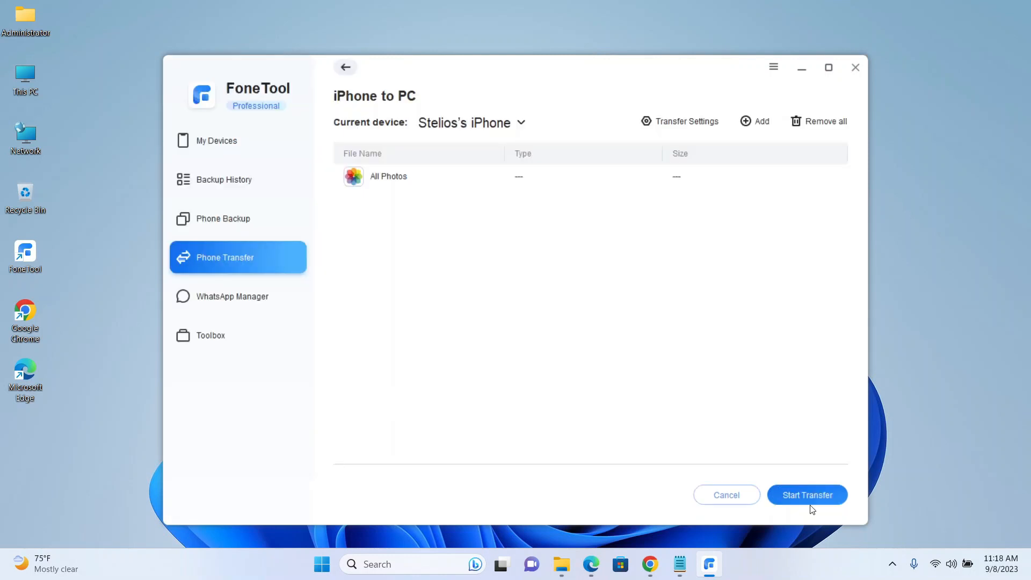
{"action": "left_click", "coordinate": [810, 497]}
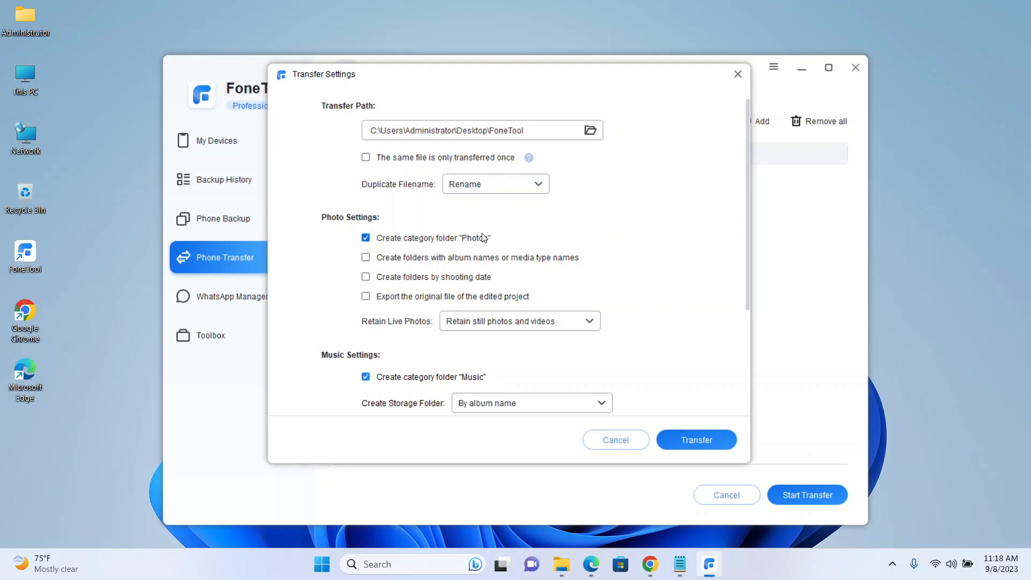
{"action": "left_click", "coordinate": [680, 440]}
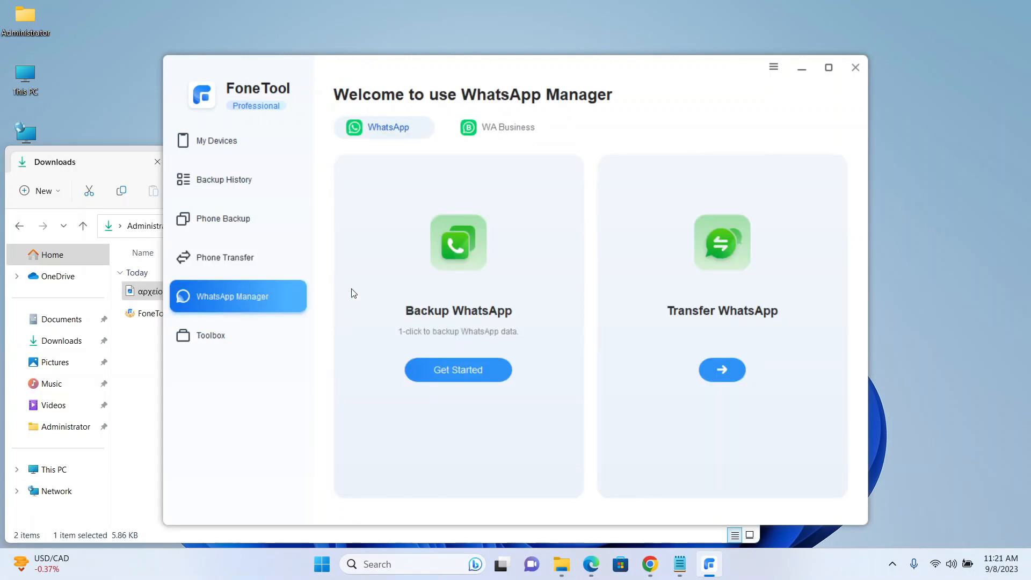
Step: Open the WhatsApp backup setup for the connected iPhone
{"action": "left_click", "coordinate": [452, 371]}
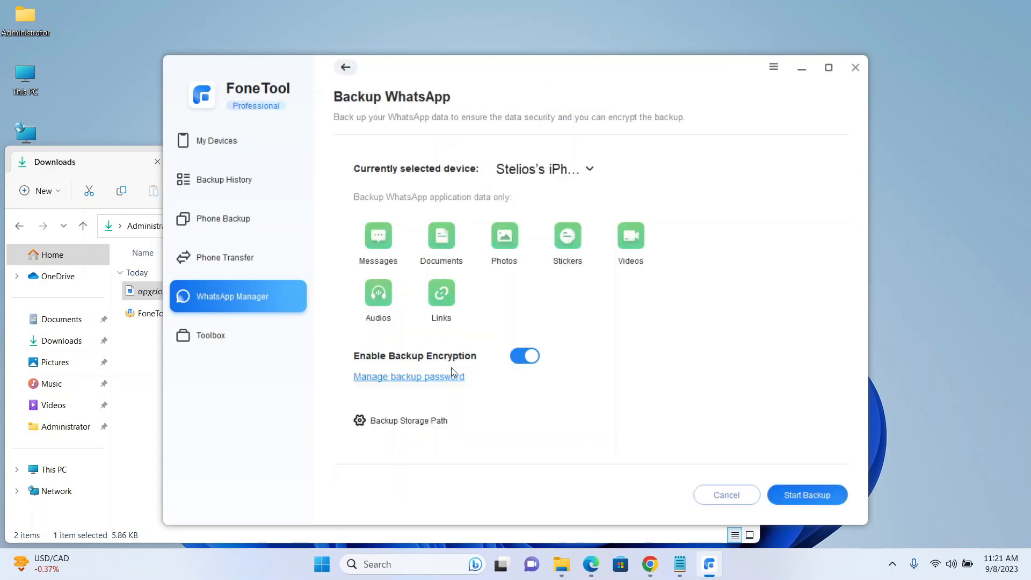